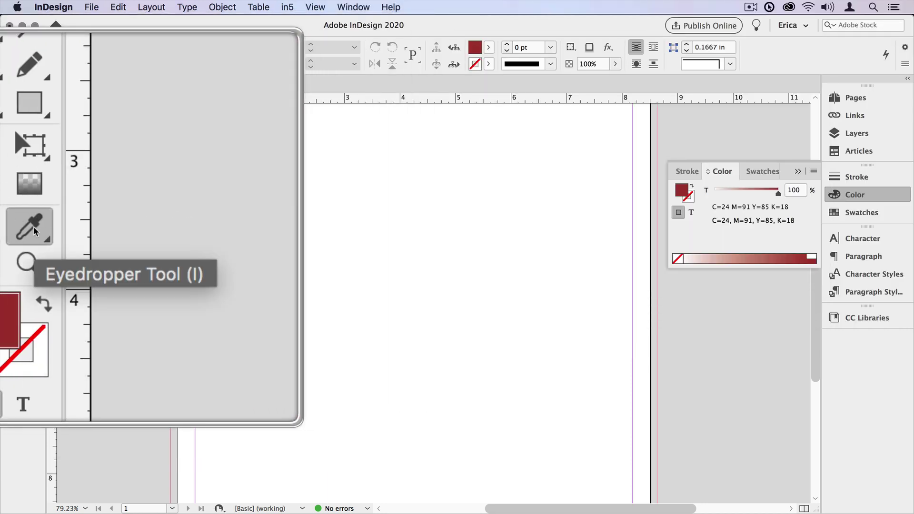
Step: Switch from the Tools panel's eyedropper flyout to the plain Eyedropper Tool
click(34, 226)
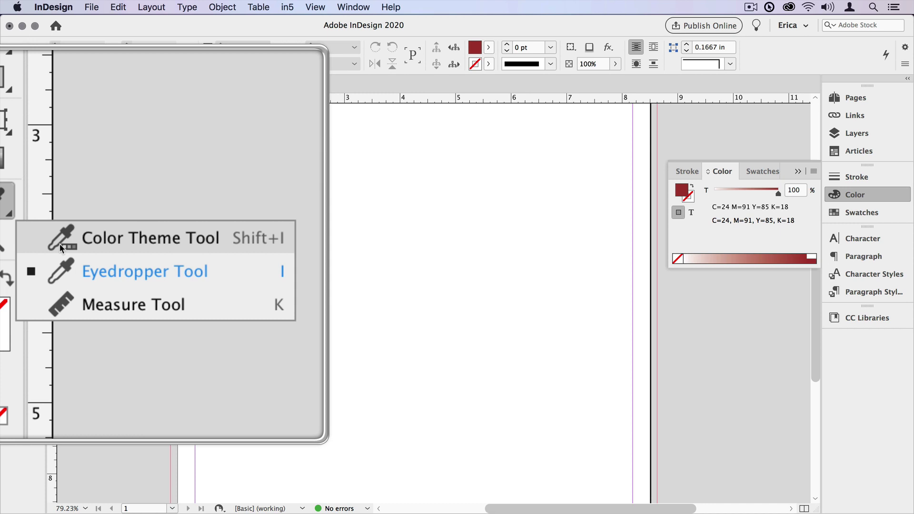
click(143, 272)
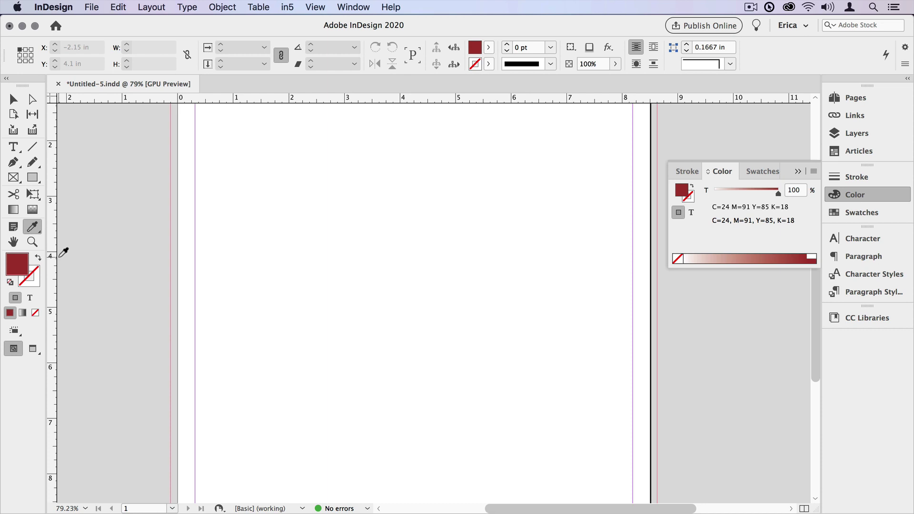
Step: Place Postcards - SM.pdf as a frame across the top of the page
key(super+d)
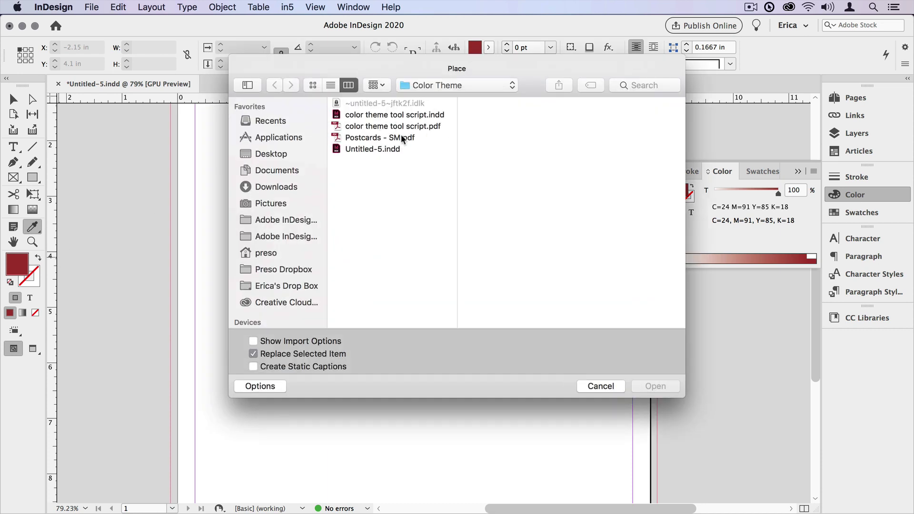
click(402, 138)
key(Return)
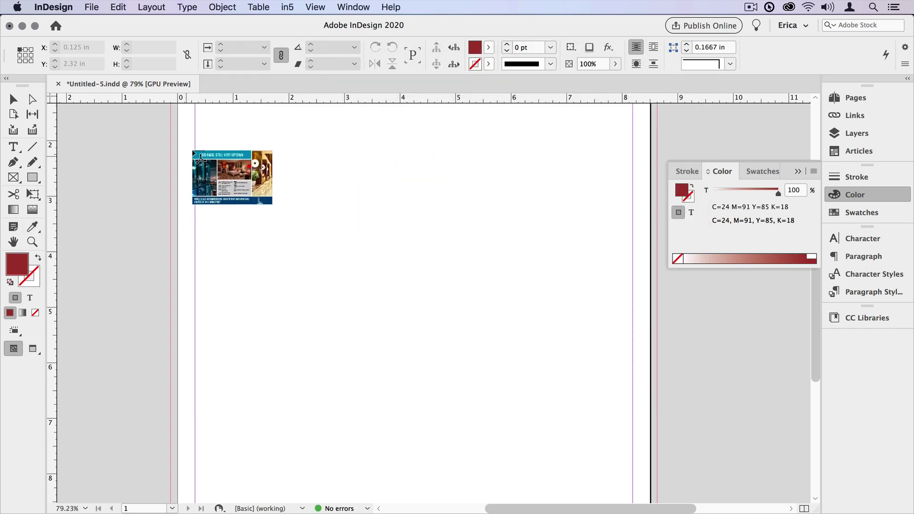
drag(194, 148, 630, 373)
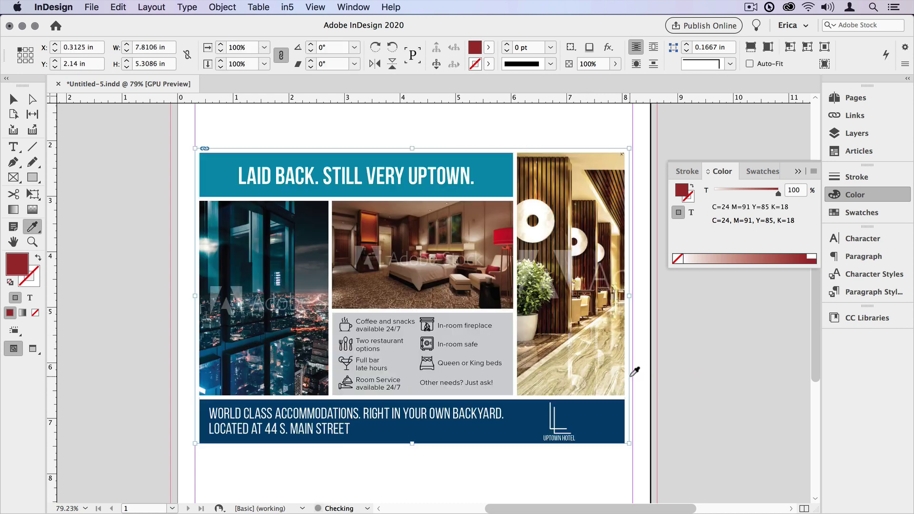
click(34, 227)
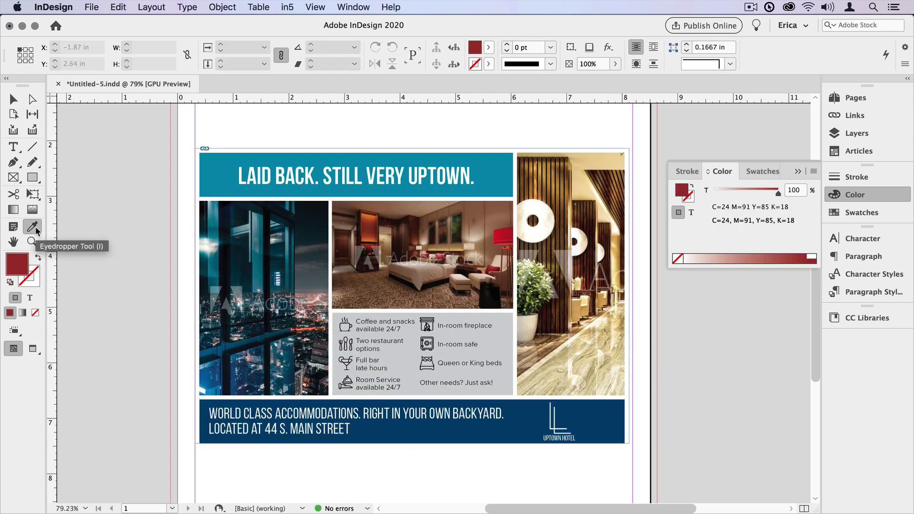
Step: Sample the teal banner, red lamp and photo browns, ending on dark brown #1b0f0b
click(221, 181)
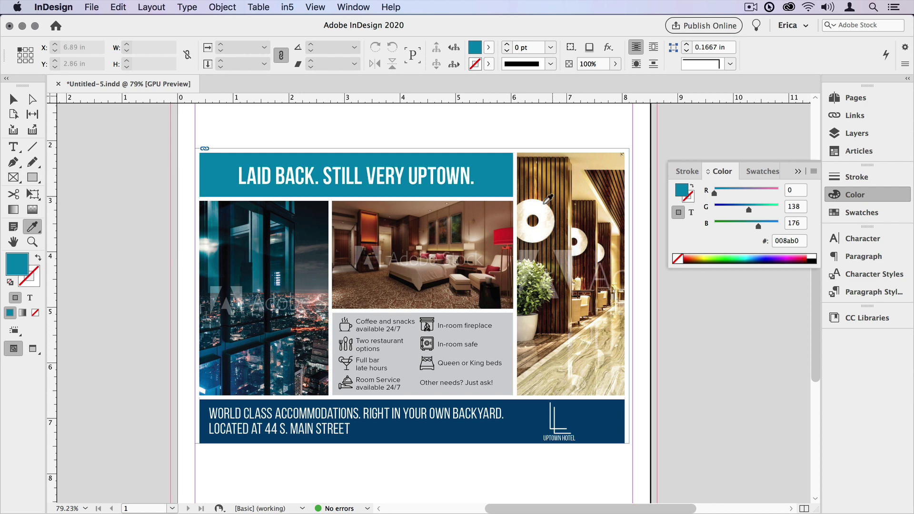
click(504, 236)
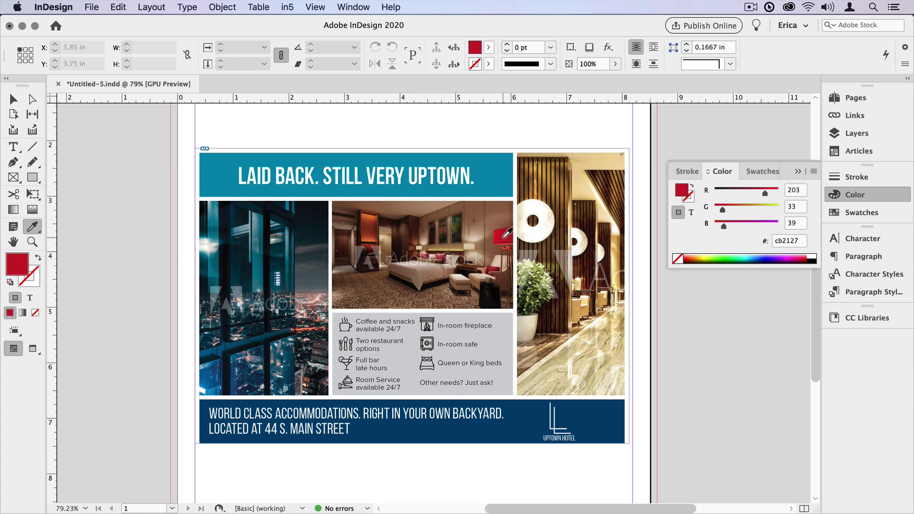
click(370, 220)
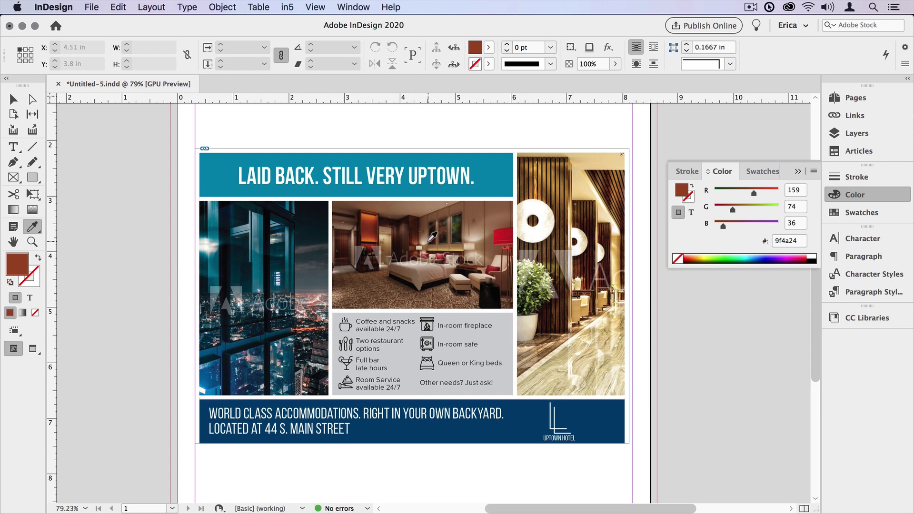
click(814, 172)
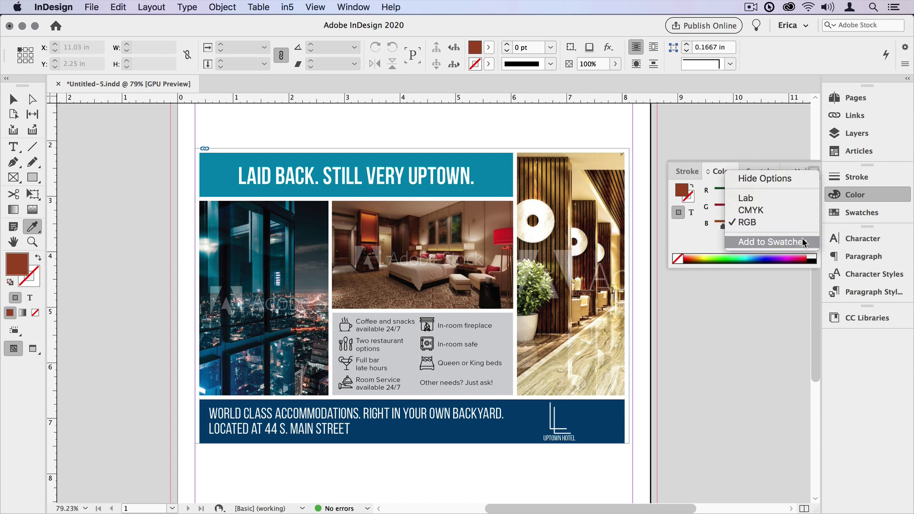
click(810, 167)
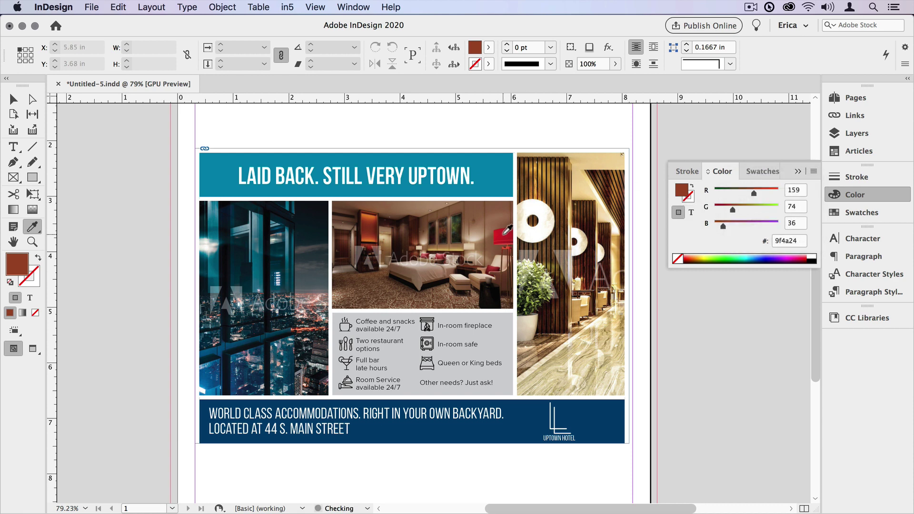
drag(504, 235, 460, 267)
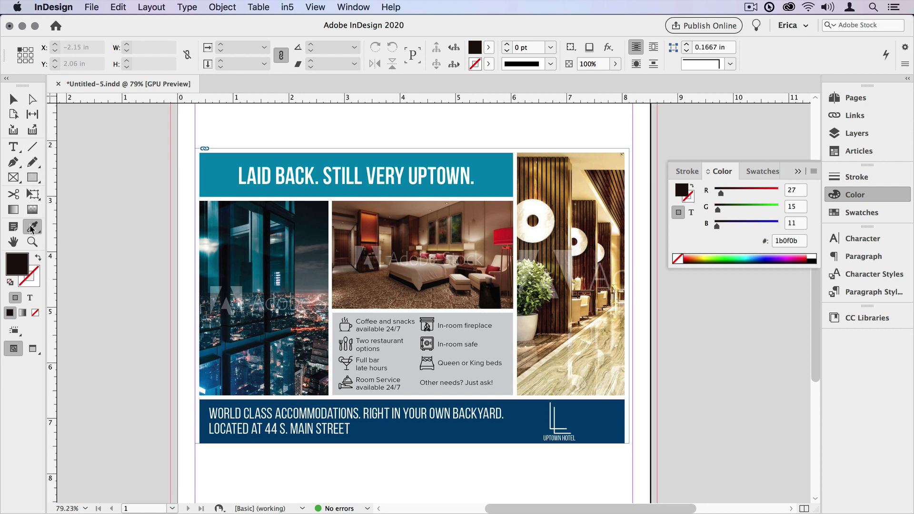
Step: Extract a red, navy, teal, tan and brown theme from the postcard with the Color Theme Tool
drag(31, 231, 78, 242)
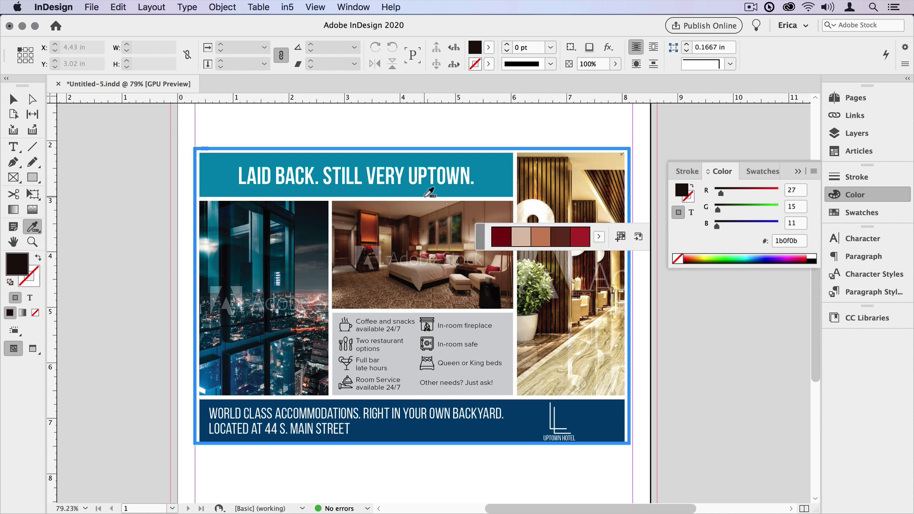
click(496, 207)
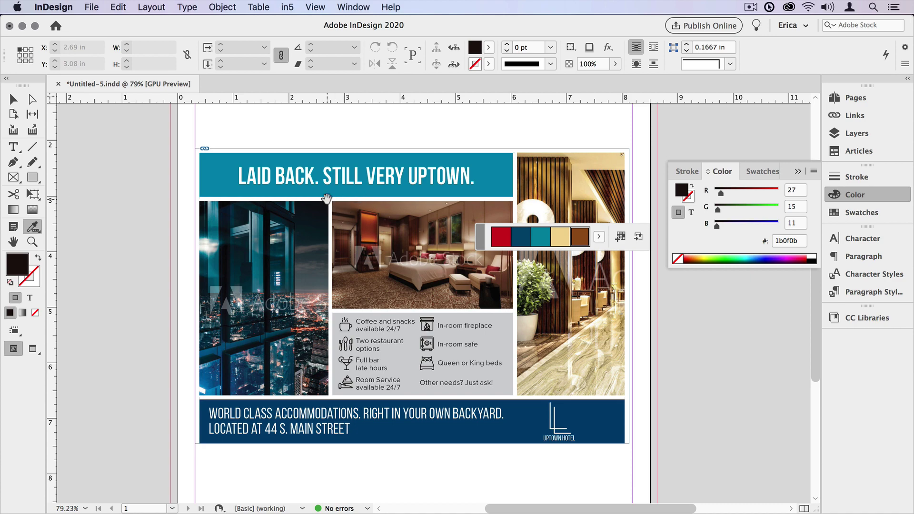
drag(328, 199, 481, 267)
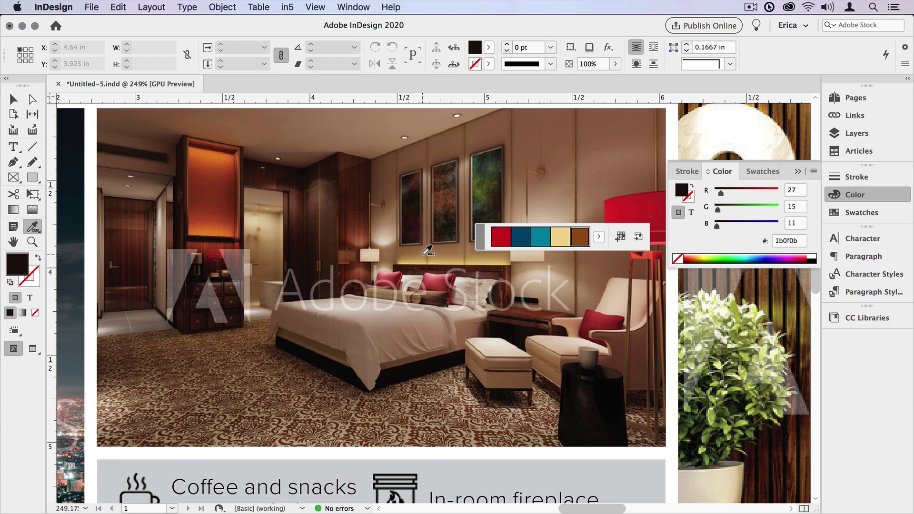
Step: Resample the theme from several bedroom-photo areas, ending with crimson, golden tan, beige, brown, orange-red
drag(422, 228, 557, 327)
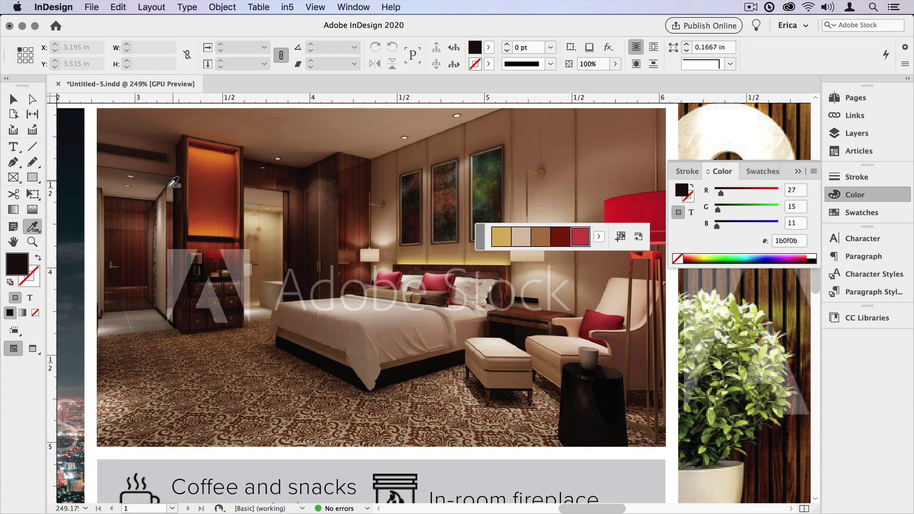
drag(173, 194, 279, 283)
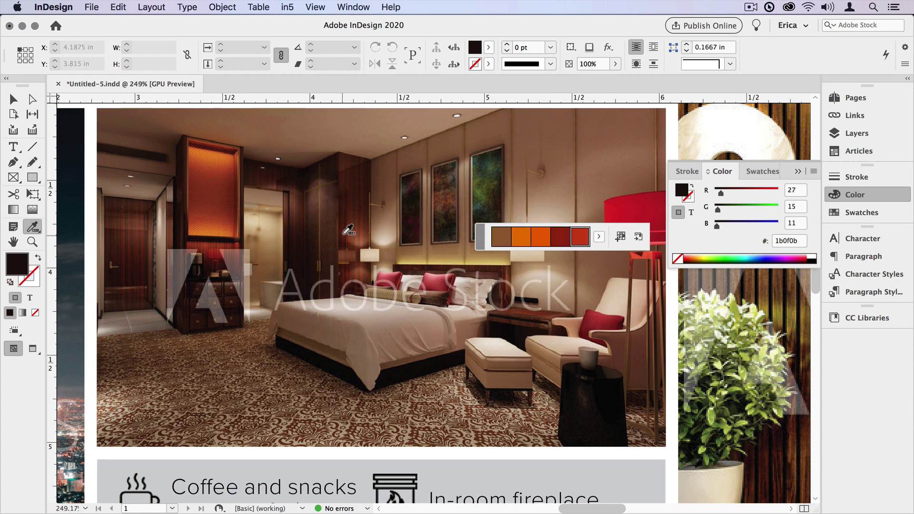
click(548, 196)
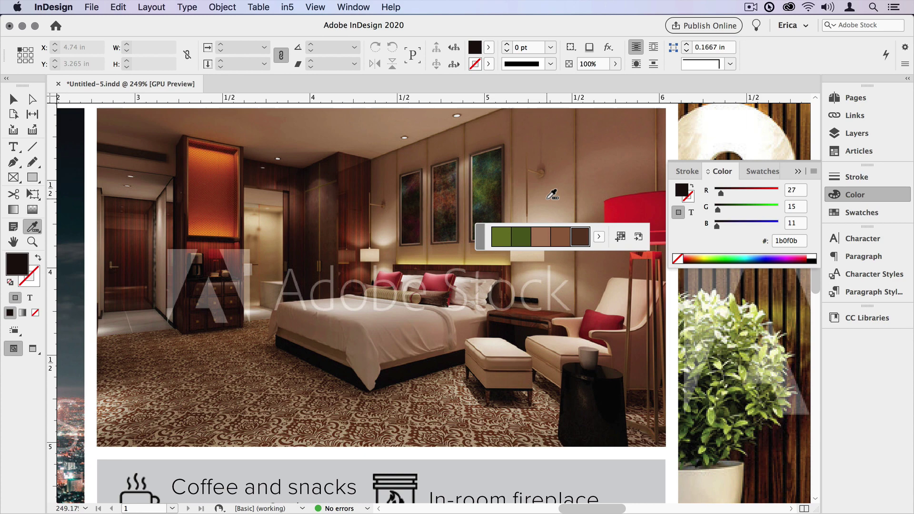
drag(425, 153, 662, 353)
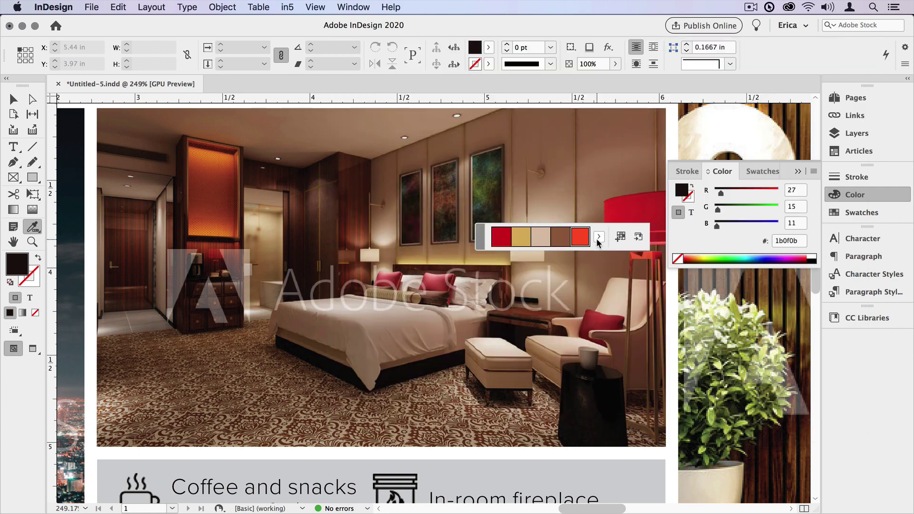
Step: Apply the Bright variation, giving crimson, red, pale beige, brown and orange-red
click(598, 237)
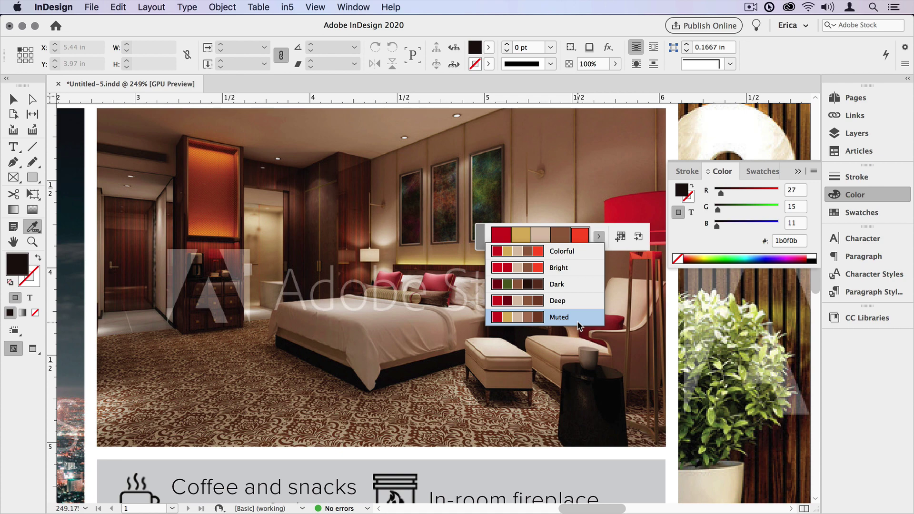
click(573, 268)
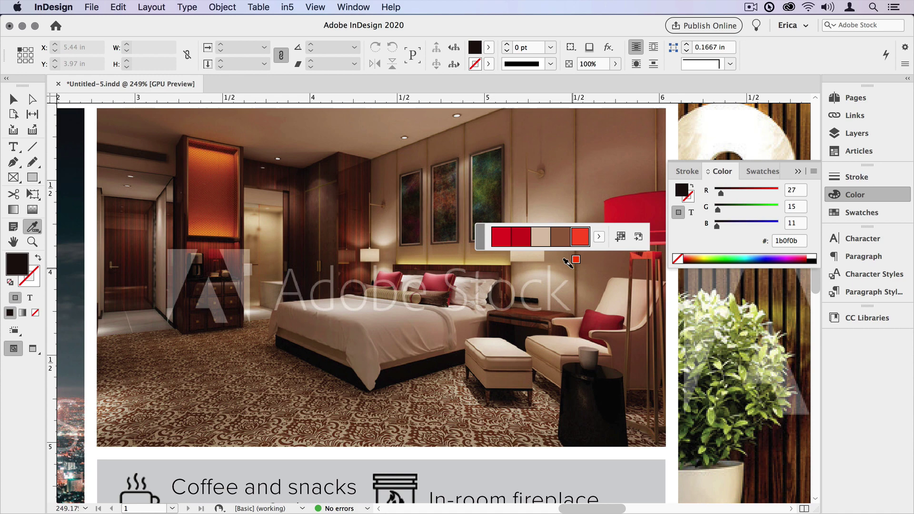
Step: Add both themes to the Swatches panel as the Colorful_Theme 2 and Bright_Theme groups
click(868, 212)
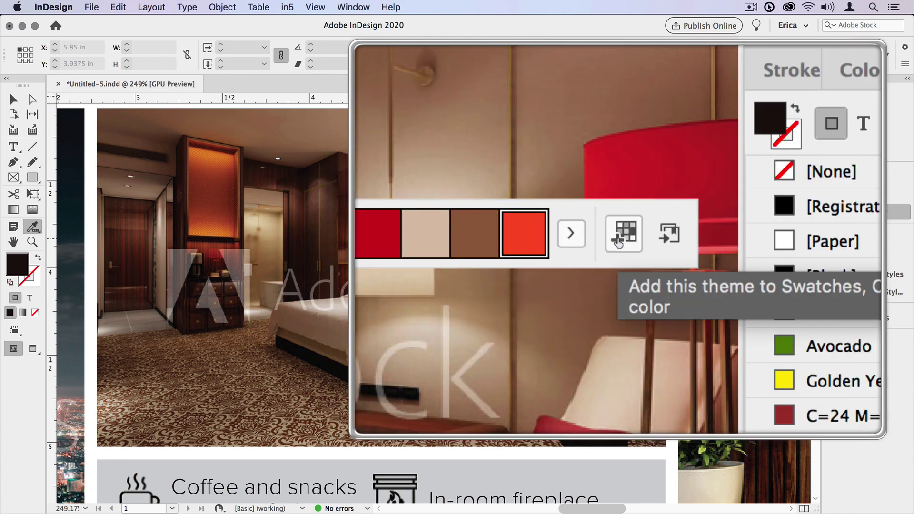
click(619, 240)
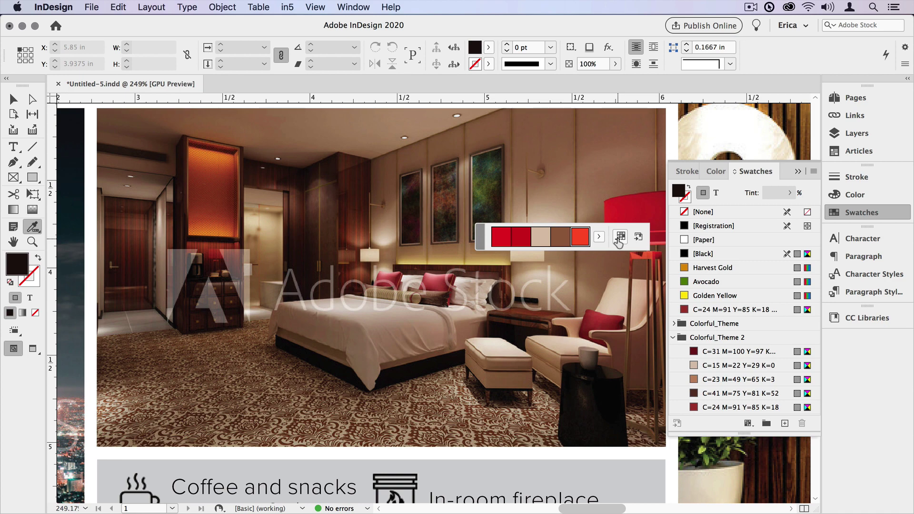
click(620, 237)
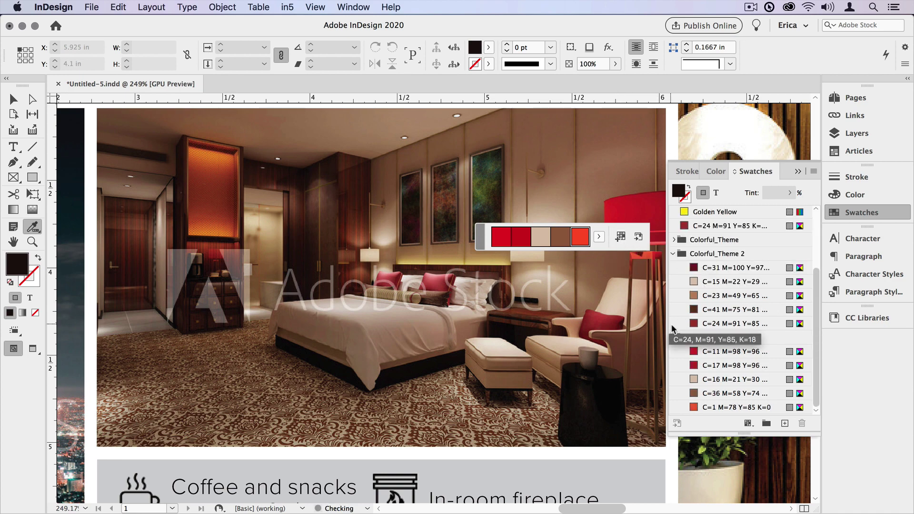
click(673, 254)
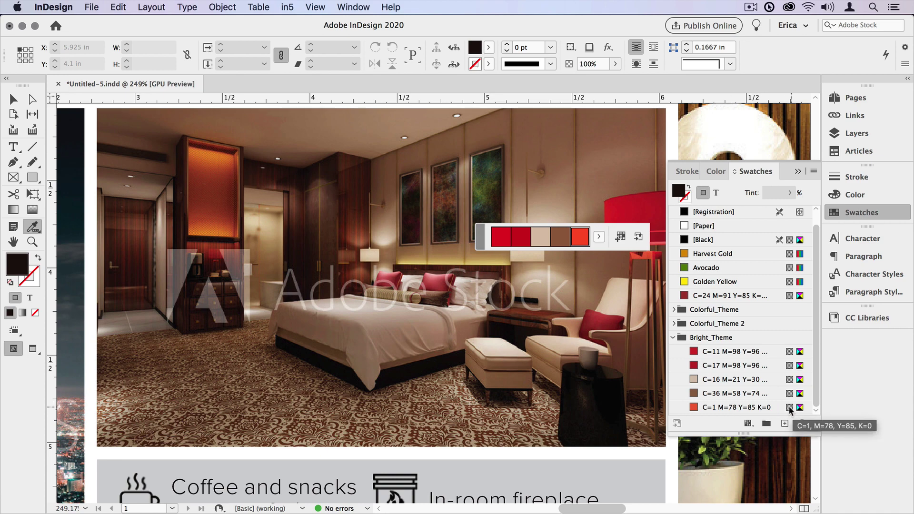
Step: Review the last Bright_Theme swatch's options, keeping CMYK, and cancel without changes
double_click(767, 409)
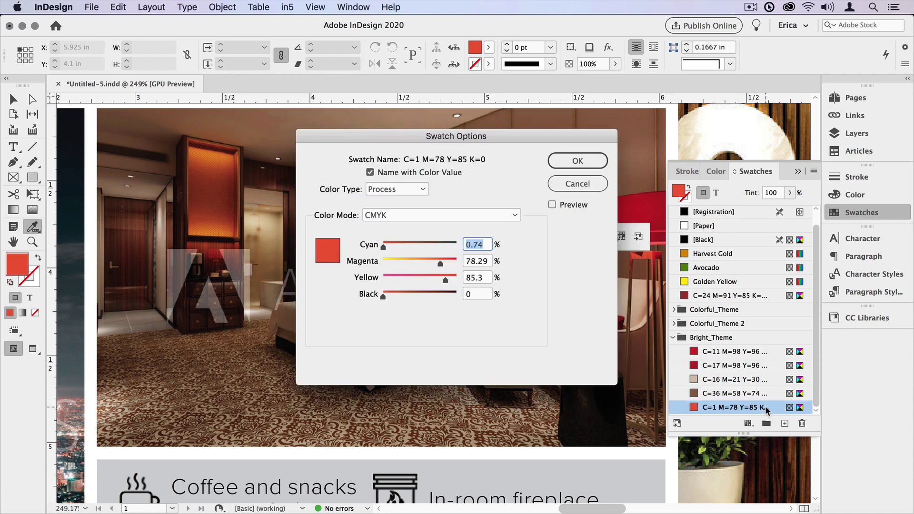
click(470, 215)
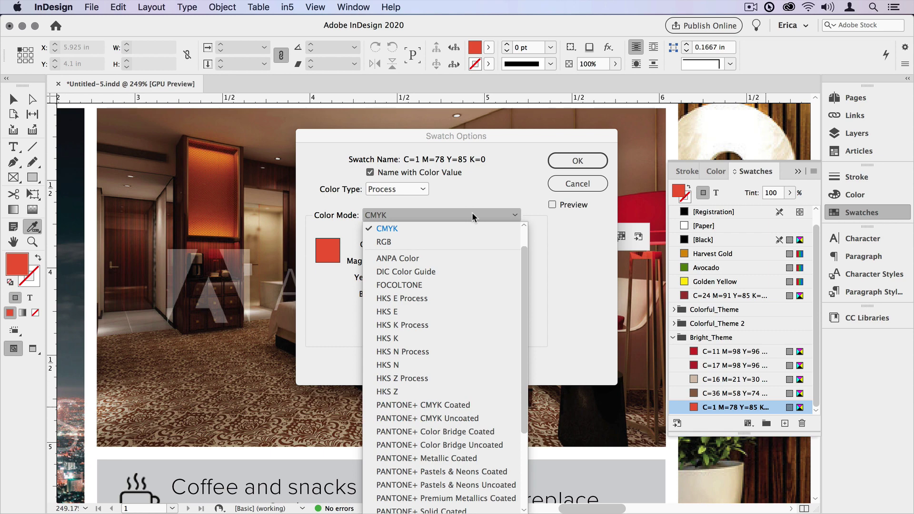
click(482, 190)
click(570, 184)
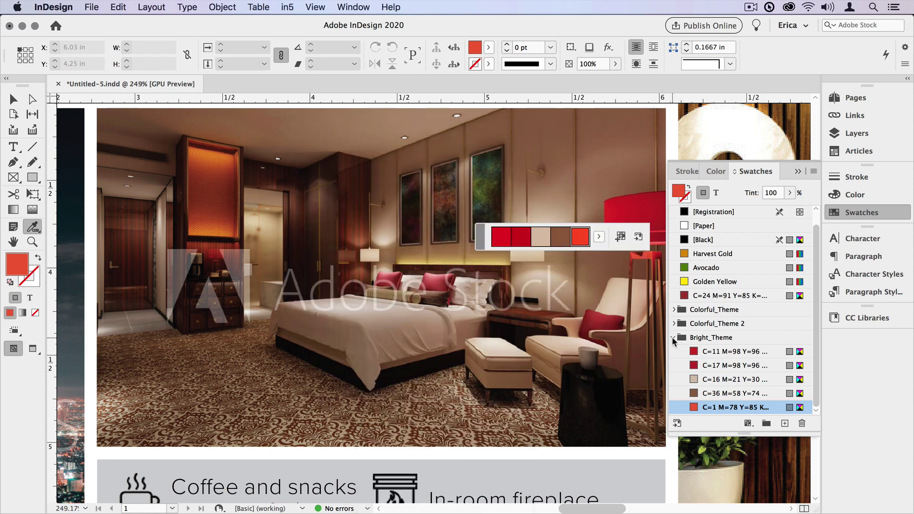
Step: Add the theme's second red, C=17 M=98 Y=96 K=7, as a single swatch
click(673, 338)
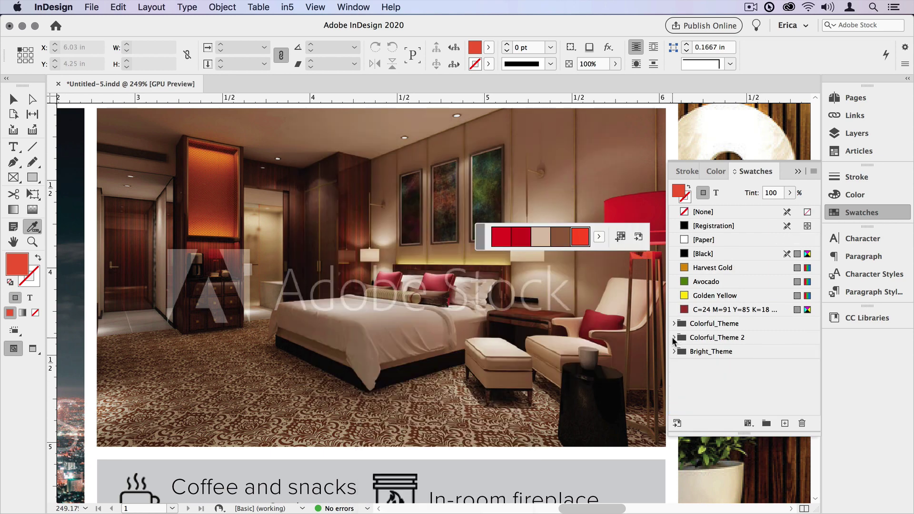
click(520, 242)
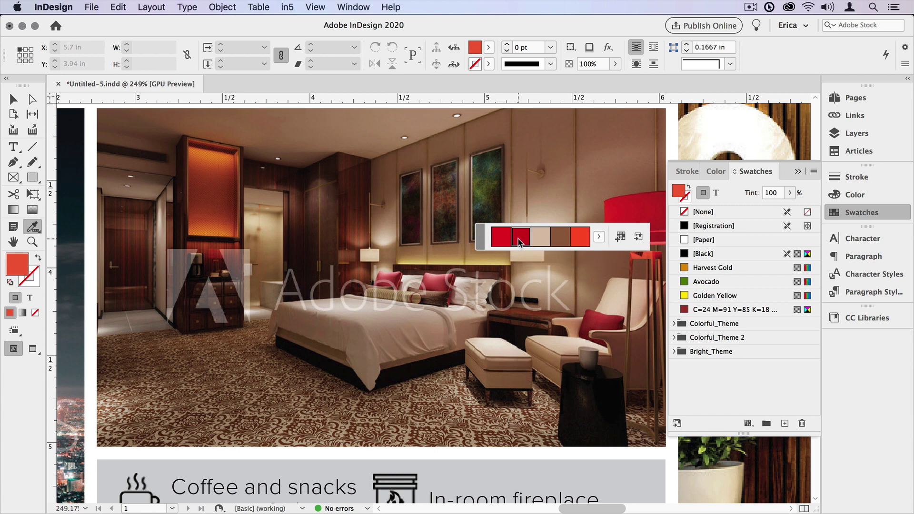
click(621, 238)
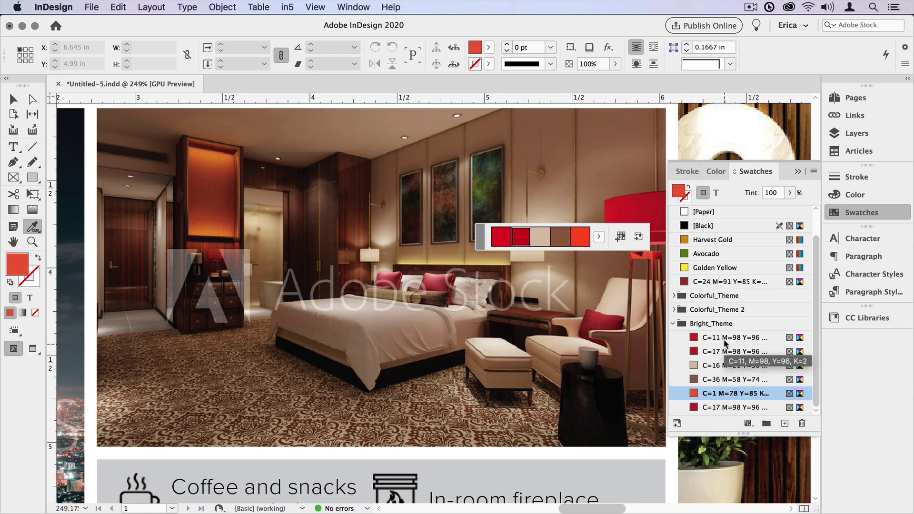
Step: Switch the theme to Dark and add its green C=64 M=44 Y=99 swatch to Bright_Theme
click(599, 237)
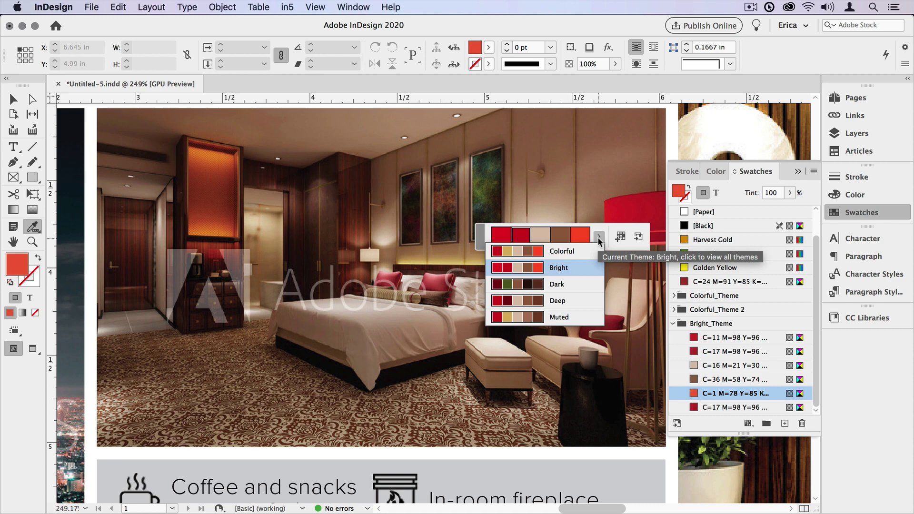
click(591, 285)
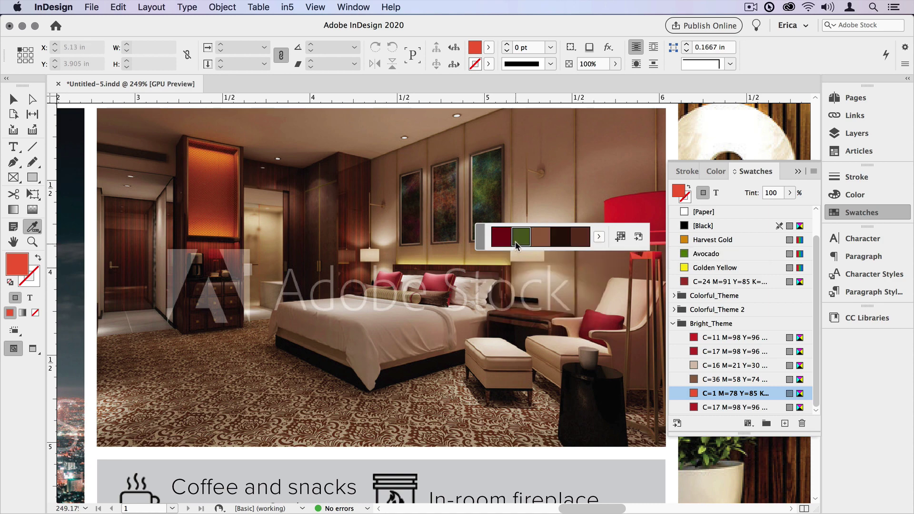
click(620, 238)
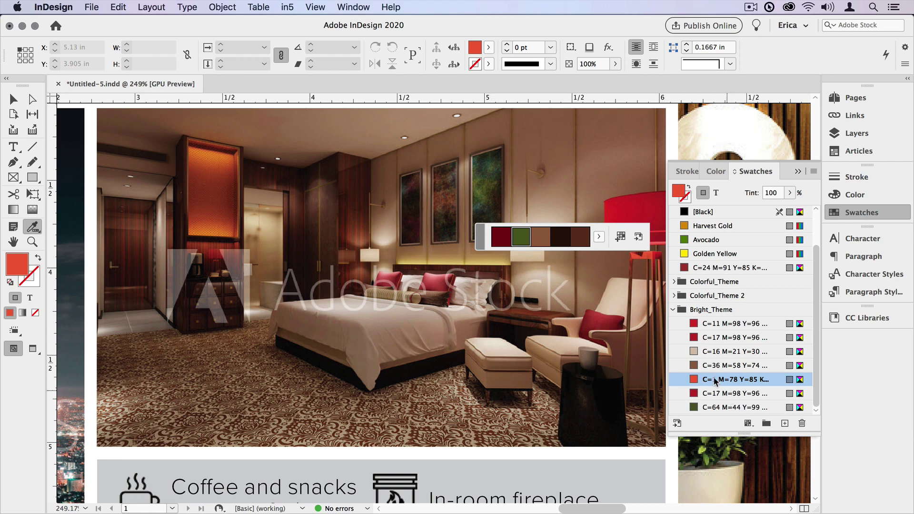
Step: Add the Dark theme to the CC Library and rename it 'newest colors'
click(358, 6)
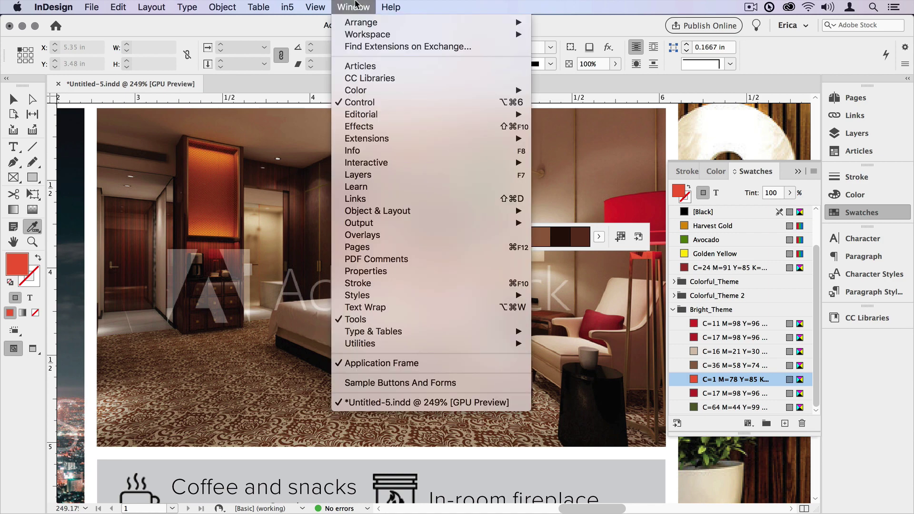
click(373, 79)
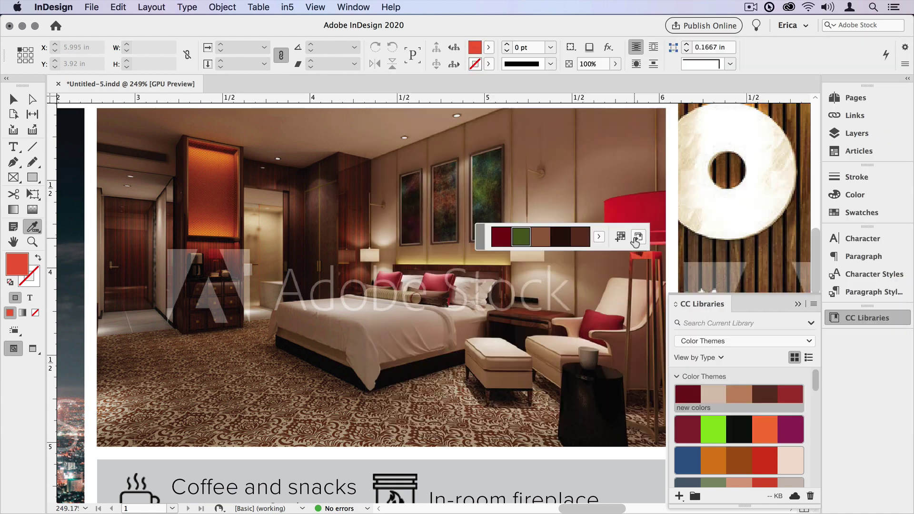
click(639, 238)
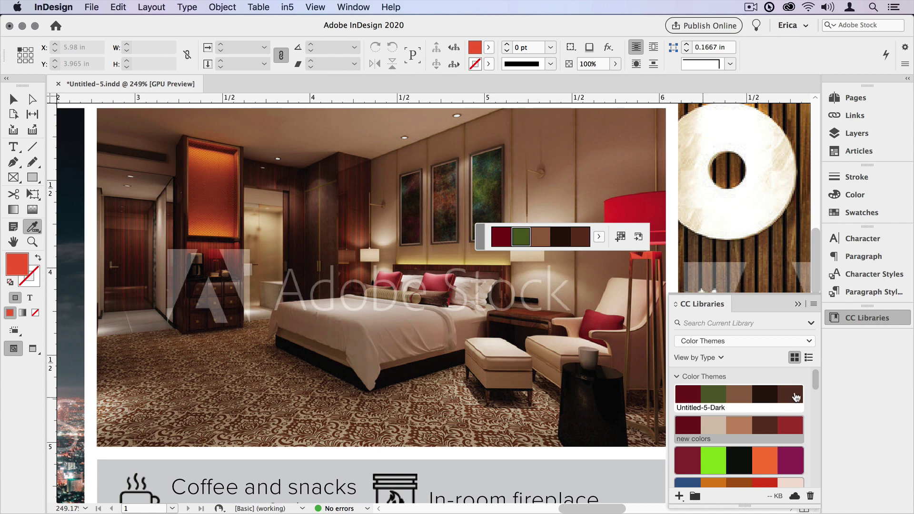
double_click(728, 408)
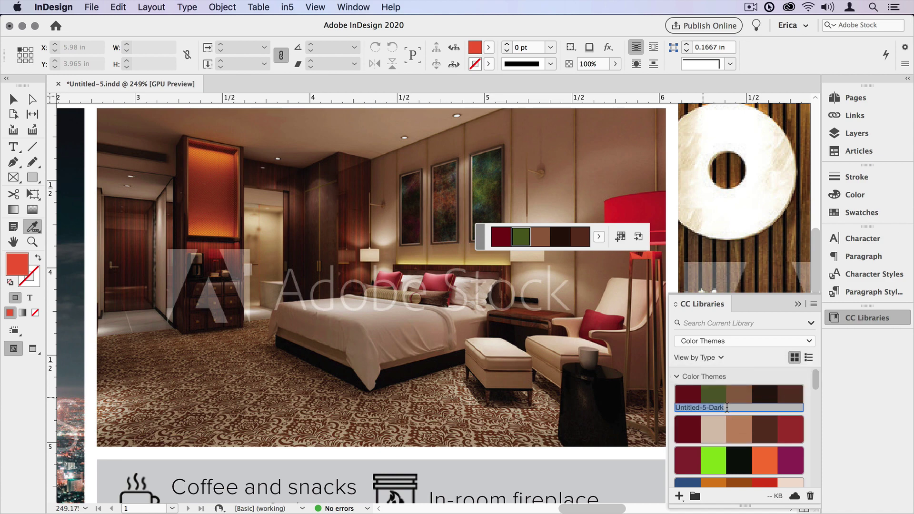
text(newest colors)
key(Return)
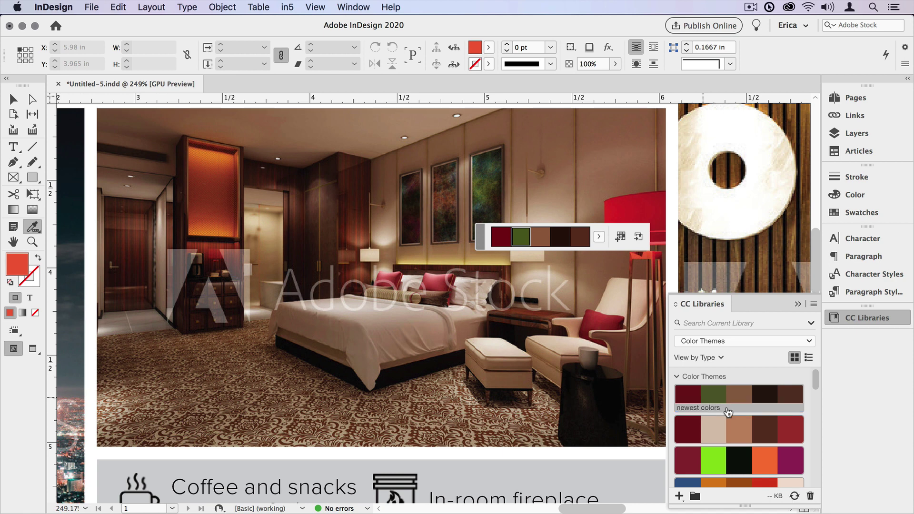